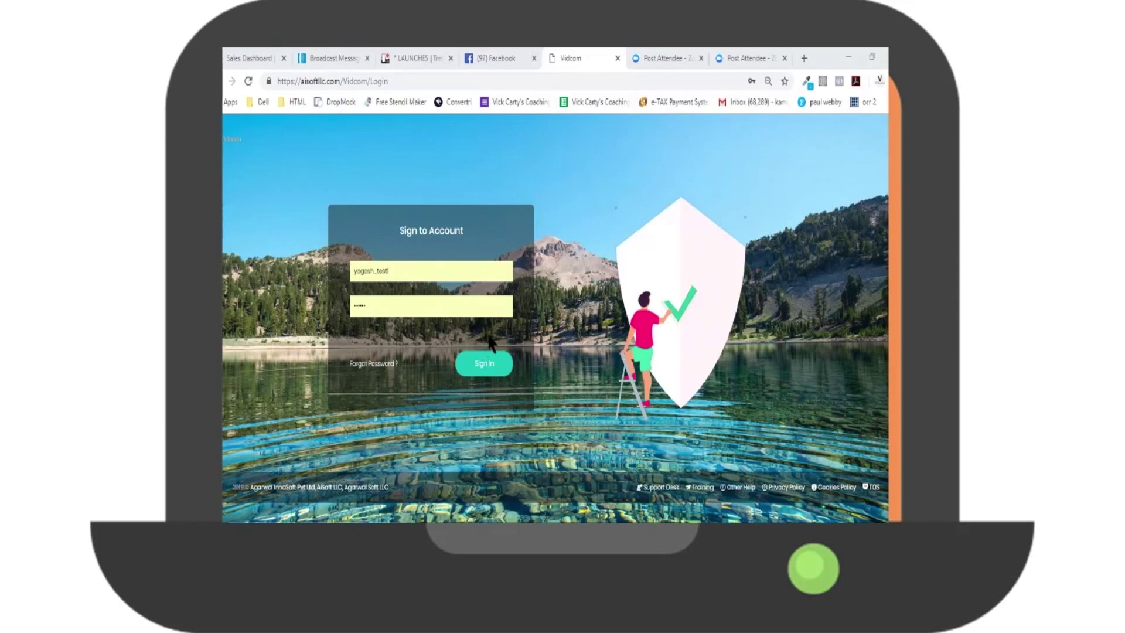
- Sign in, open the Add Comment form, and copy the Zoom page's web address
left_click(484, 363)
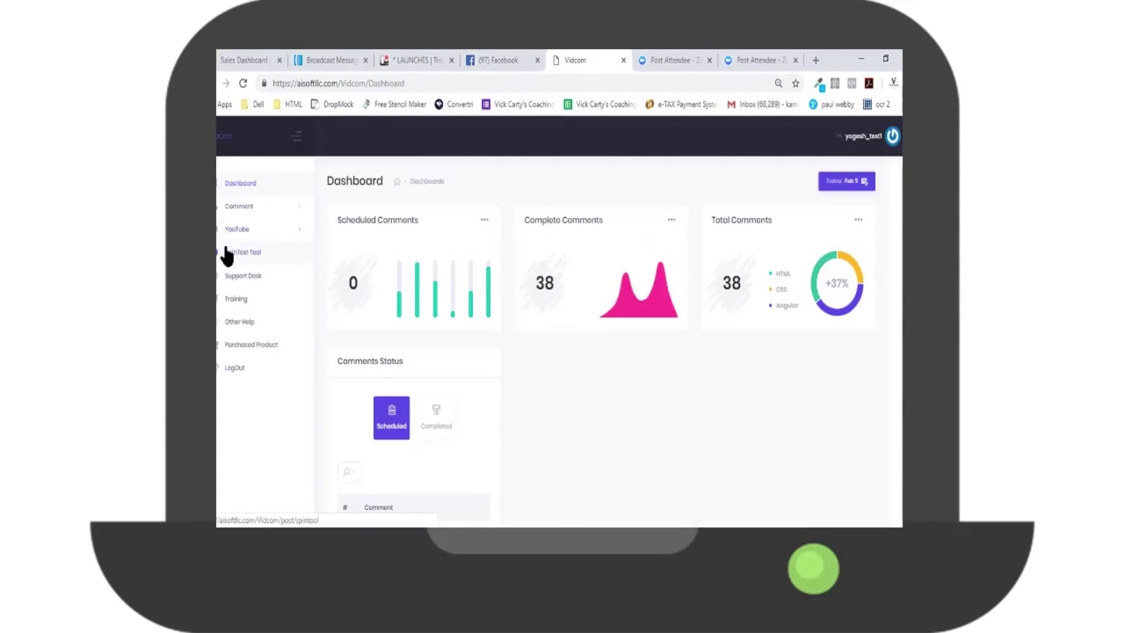
left_click(247, 208)
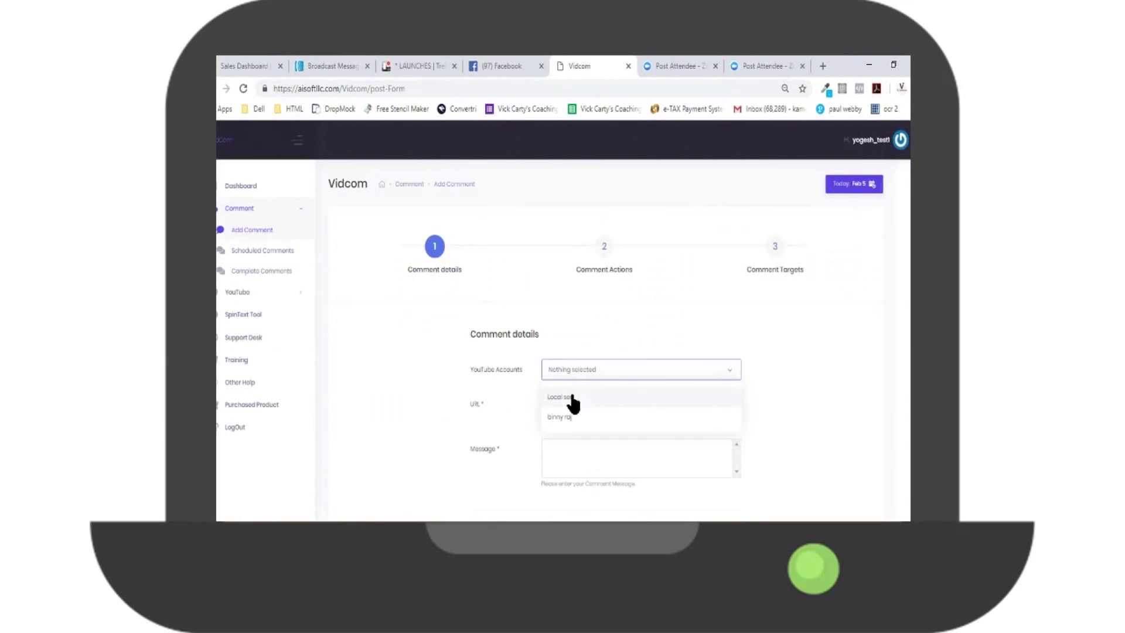
left_click(673, 64)
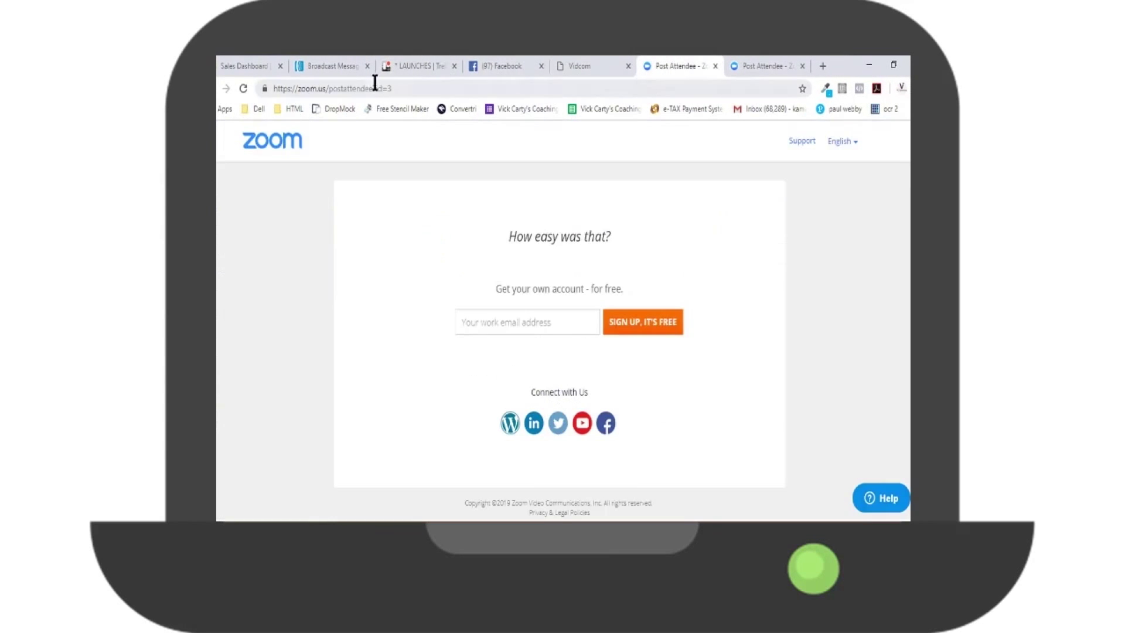
right_click(377, 85)
left_click(399, 158)
left_click(580, 65)
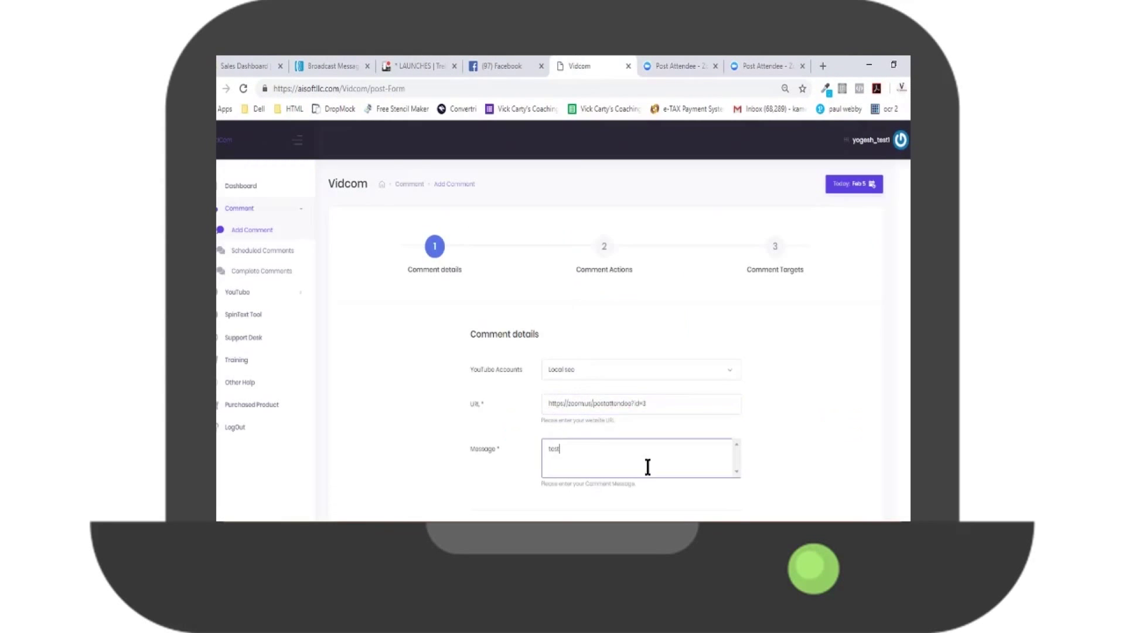
- Advance the comment form to the Comment Actions step and scroll through it
scroll(647, 467, "down", 3)
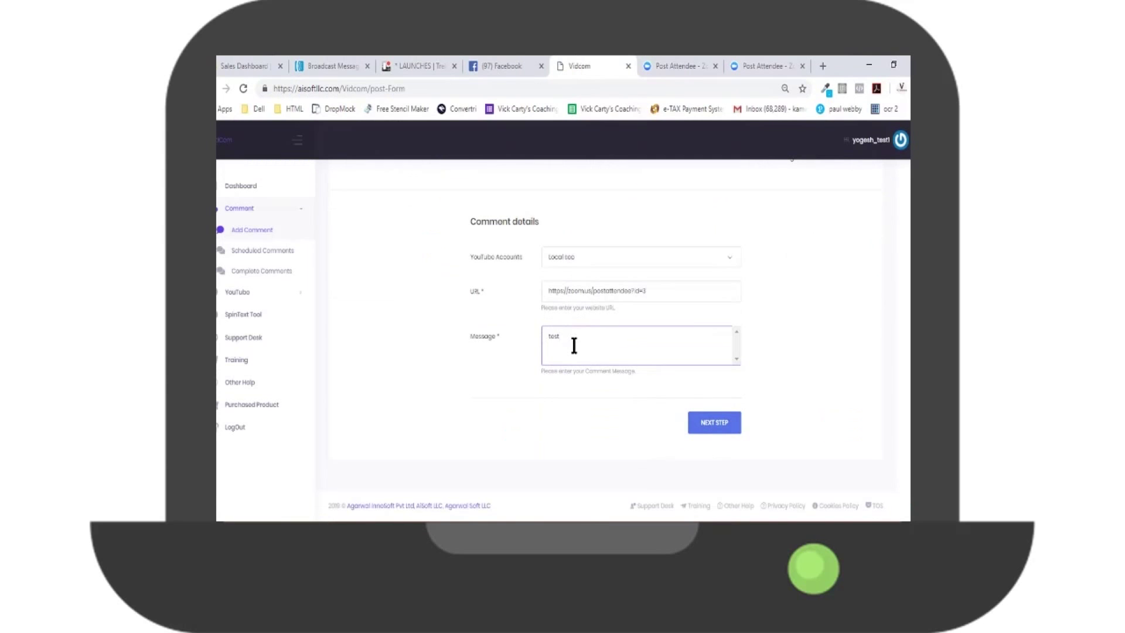
left_click(703, 426)
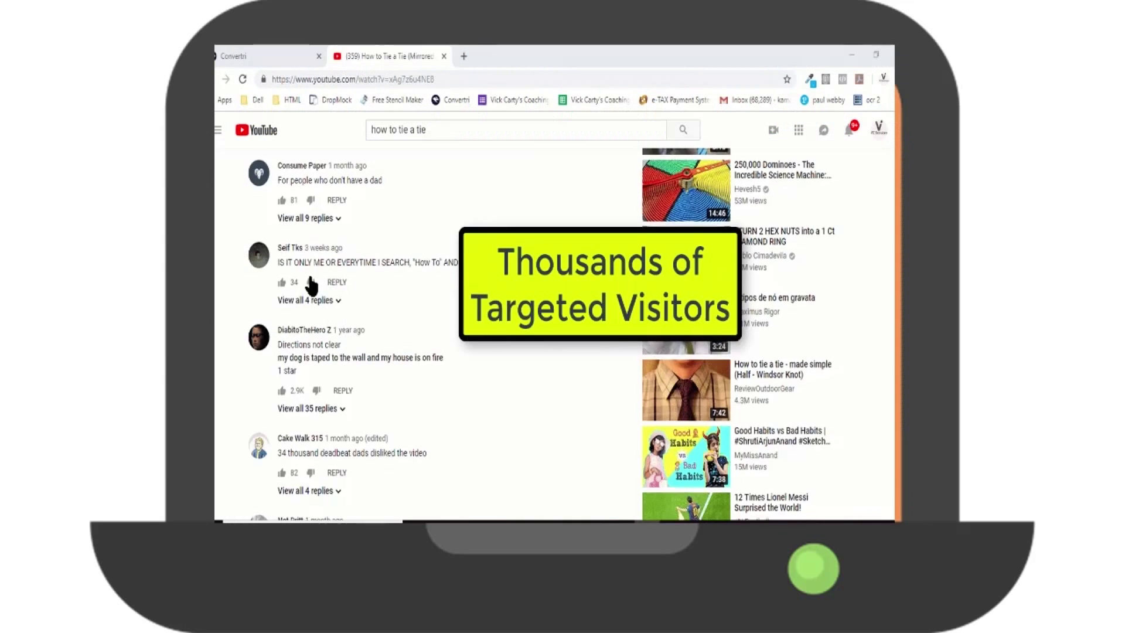
scroll(312, 285, "down", 15)
scroll(311, 286, "down", 15)
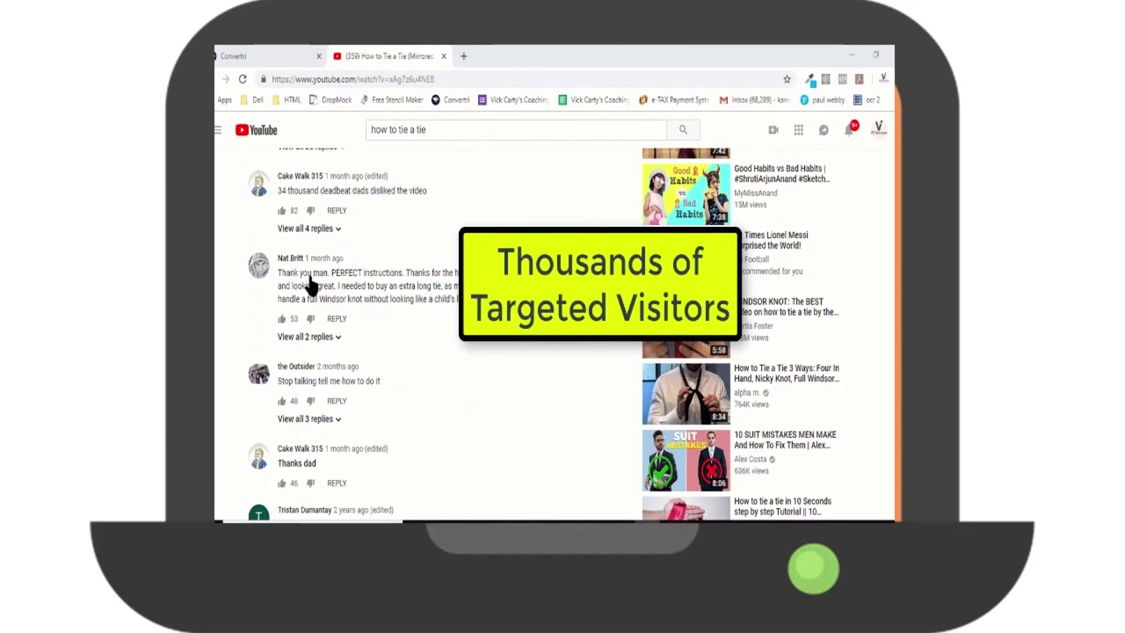
scroll(311, 286, "down", 15)
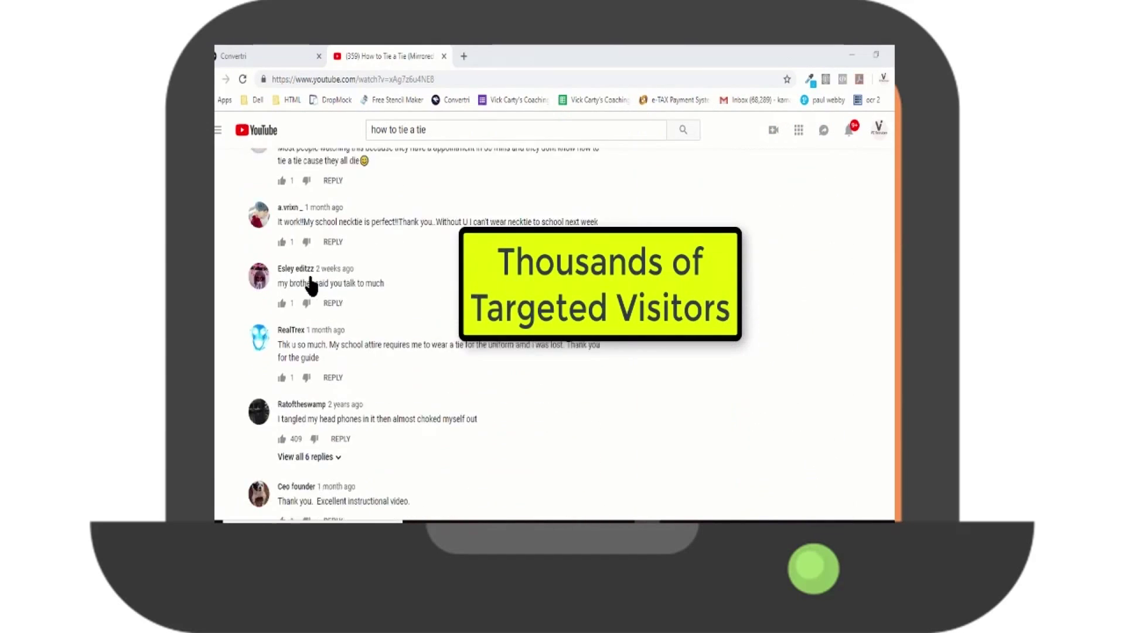
scroll(311, 286, "down", 15)
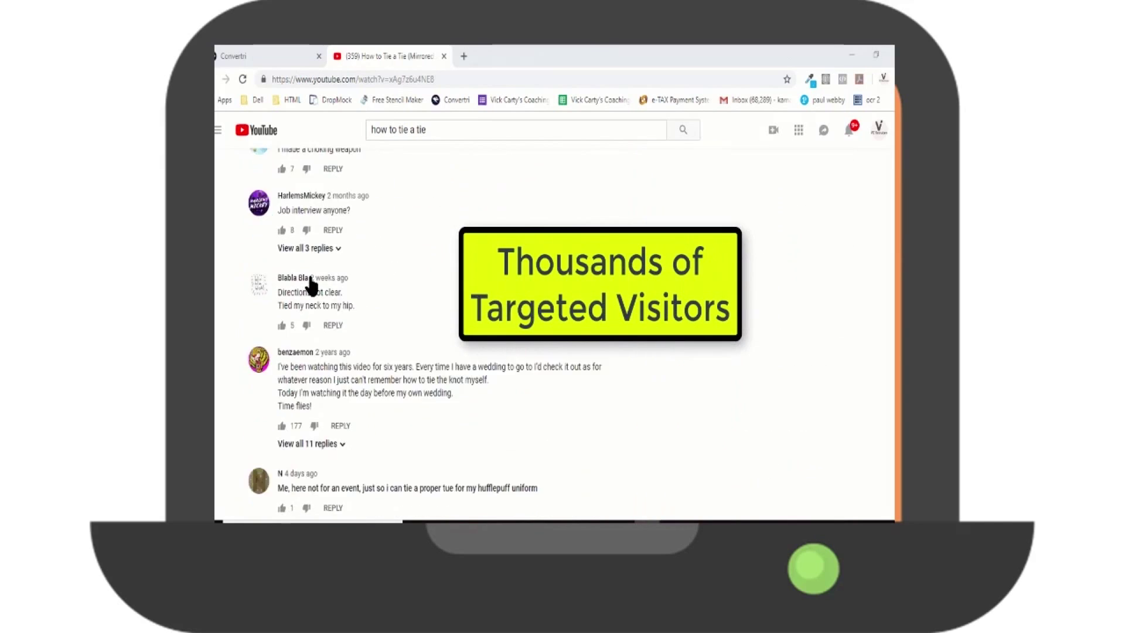
scroll(311, 286, "down", 12)
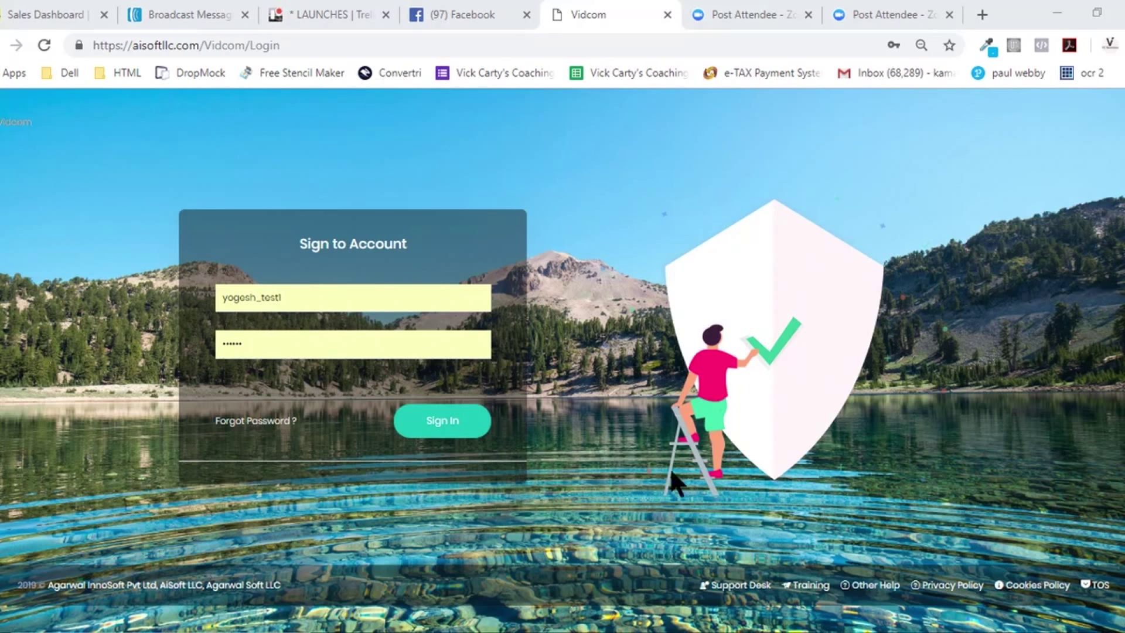
- Sign in, review the Dashboard's comment charts, and expand the YouTube sidebar menu
left_click(435, 425)
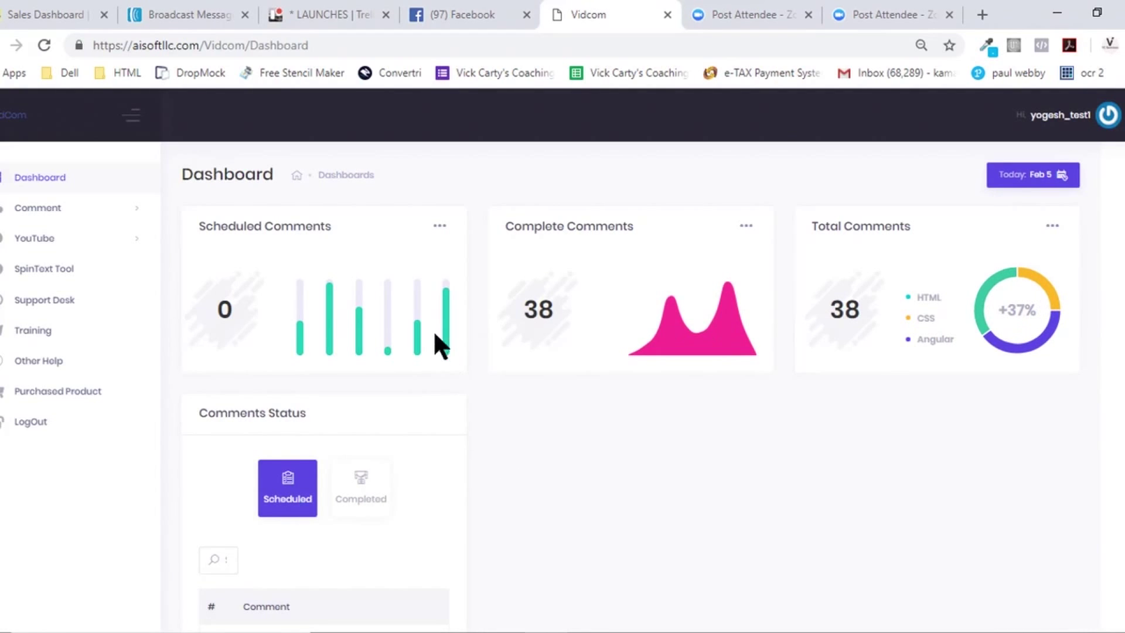
scroll(565, 413, "down", 6)
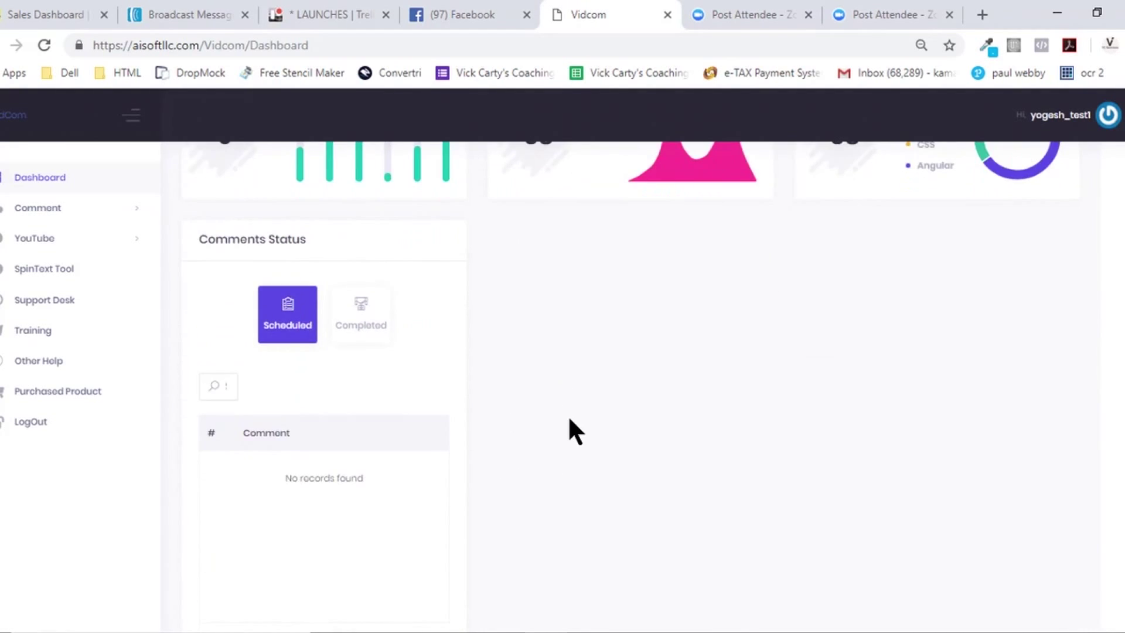
scroll(570, 419, "up", 5)
scroll(568, 415, "up", 1)
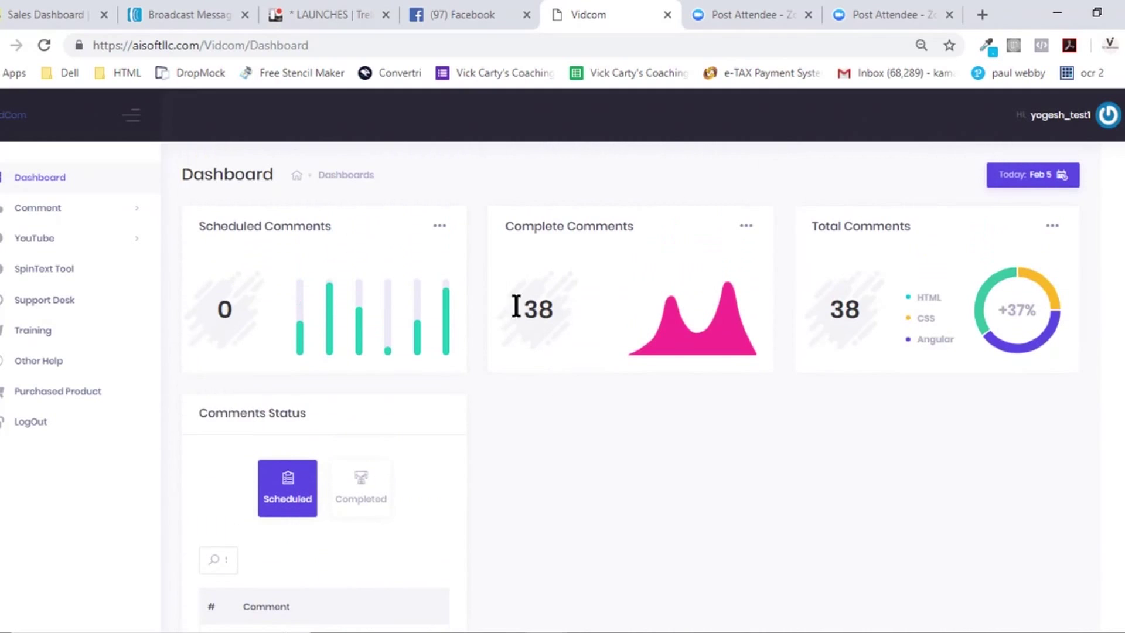
mouse_move(327, 320)
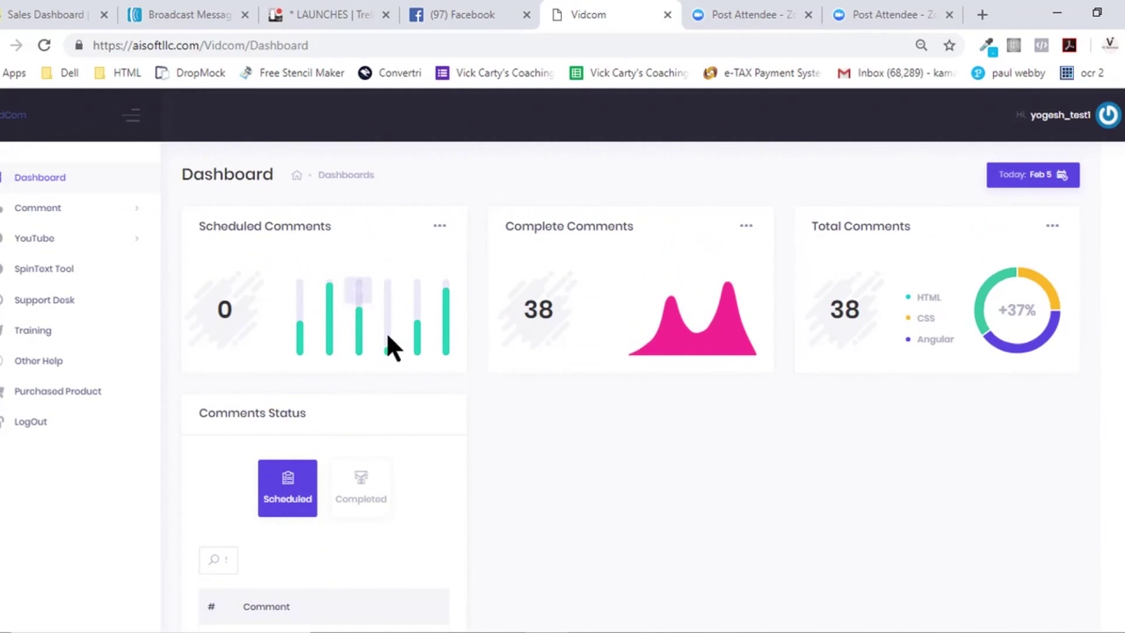
mouse_move(663, 331)
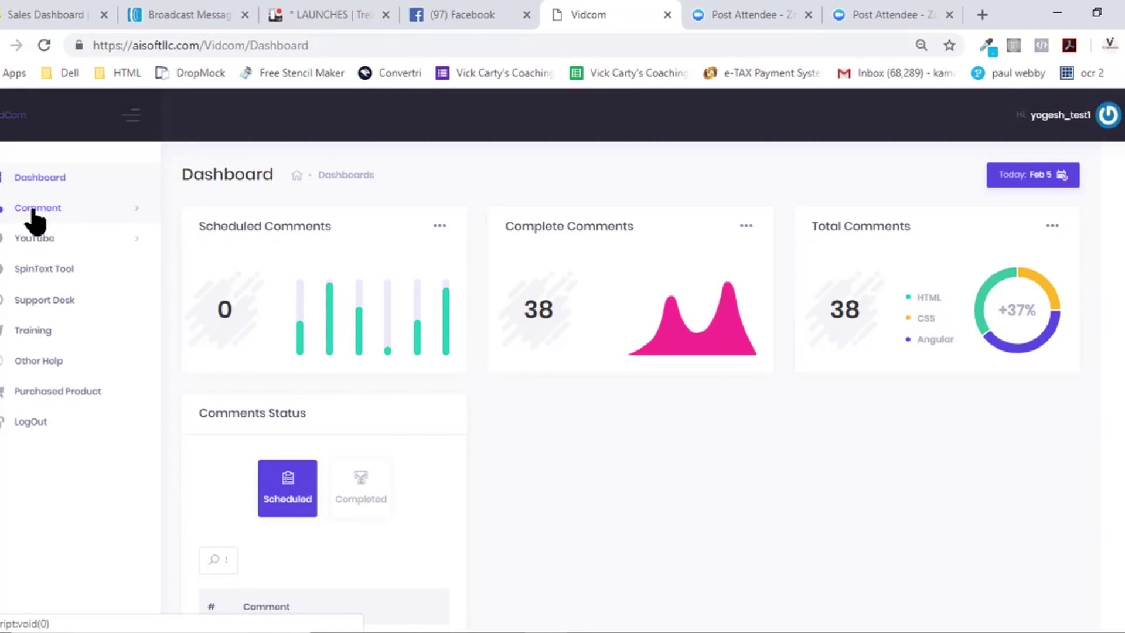
left_click(34, 240)
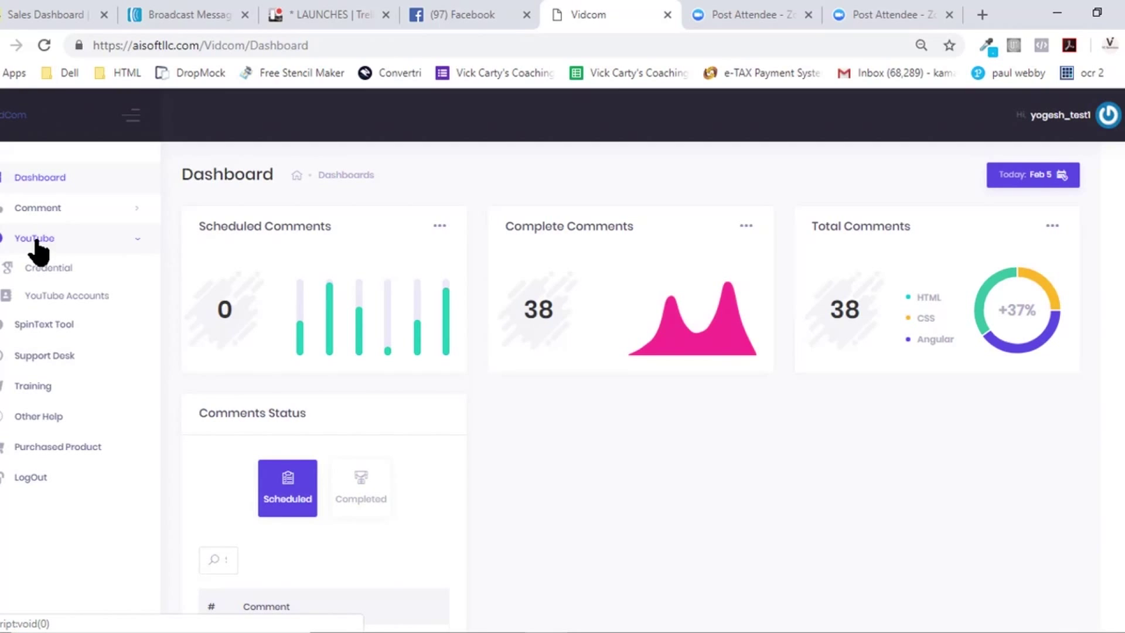
- Collapse YouTube, open Comment > Add Comment, and choose the Local seo YouTube account
left_click(34, 240)
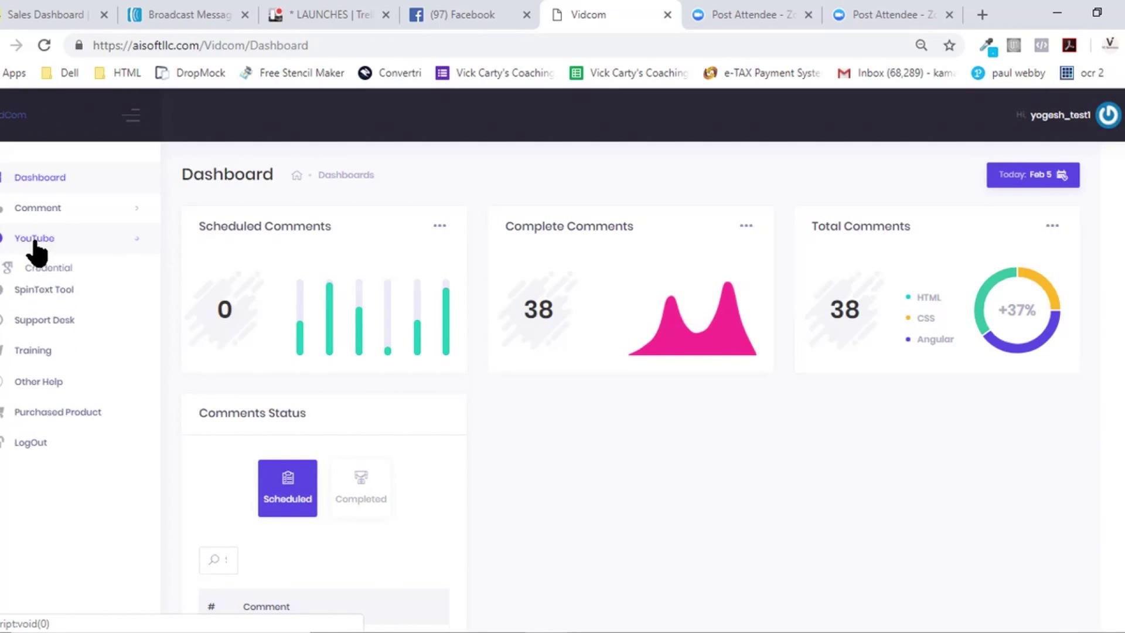
left_click(38, 211)
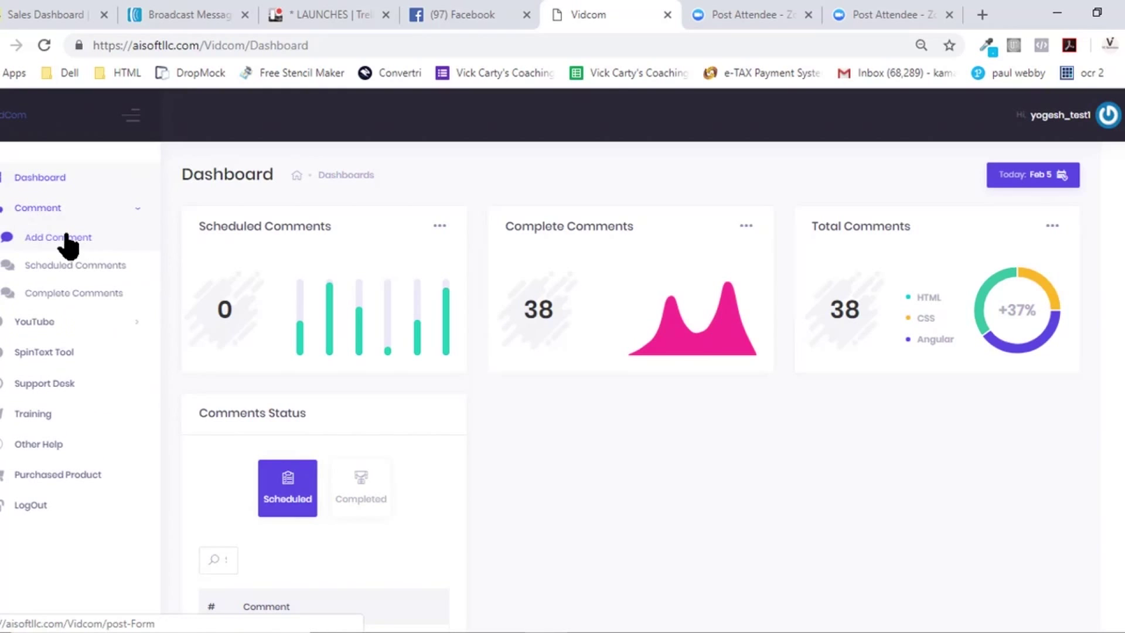
left_click(58, 235)
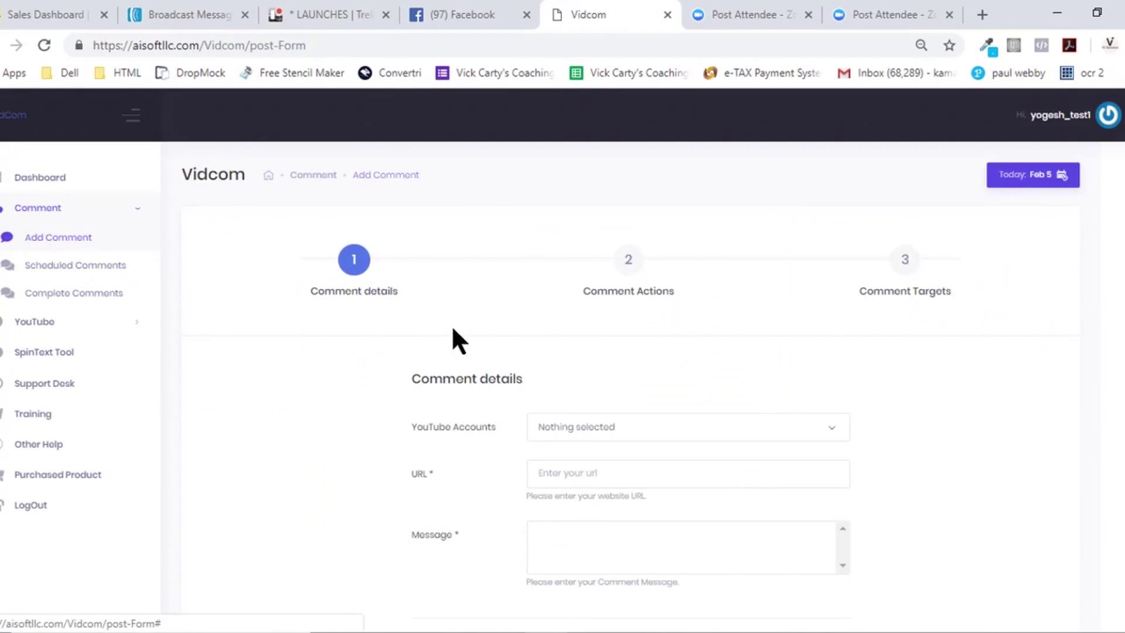
left_click(591, 432)
left_click(577, 464)
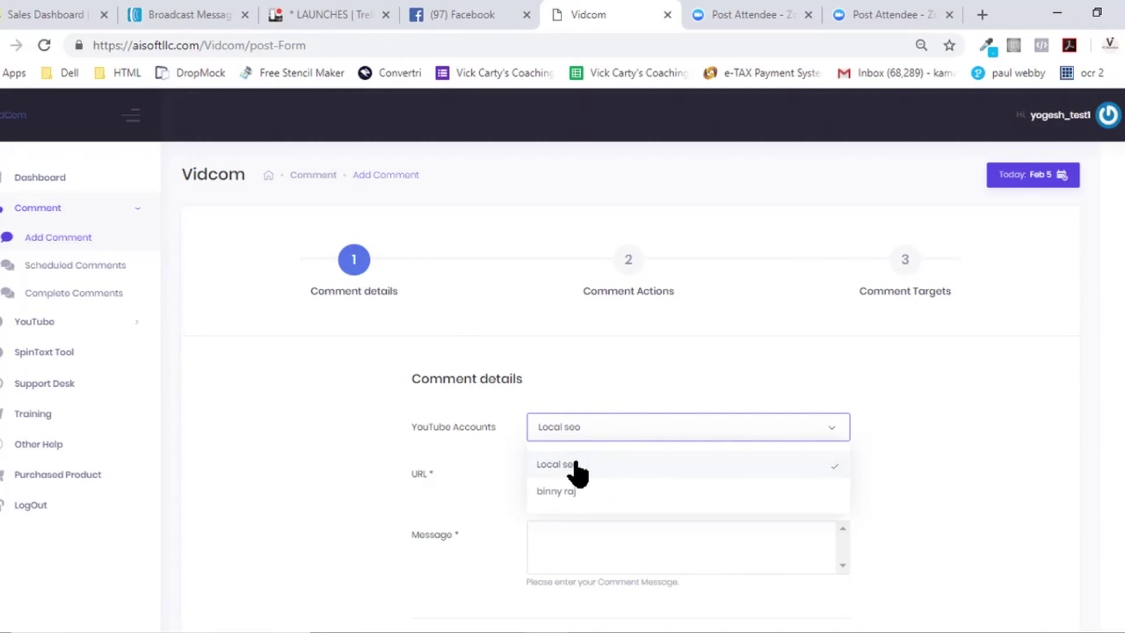
left_click(461, 444)
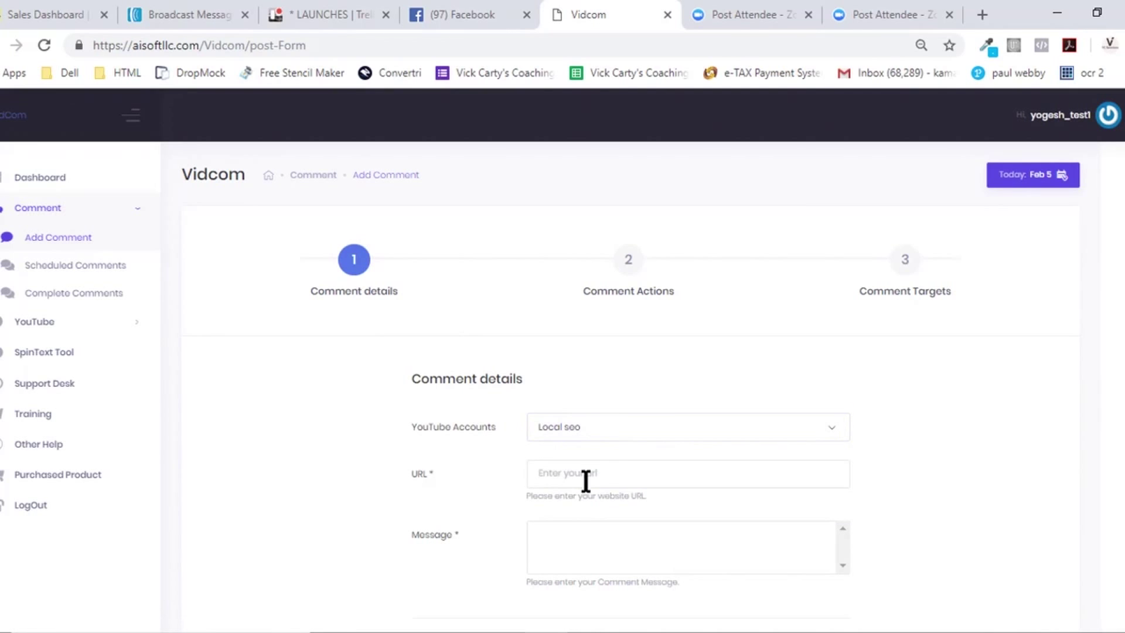
left_click(575, 475)
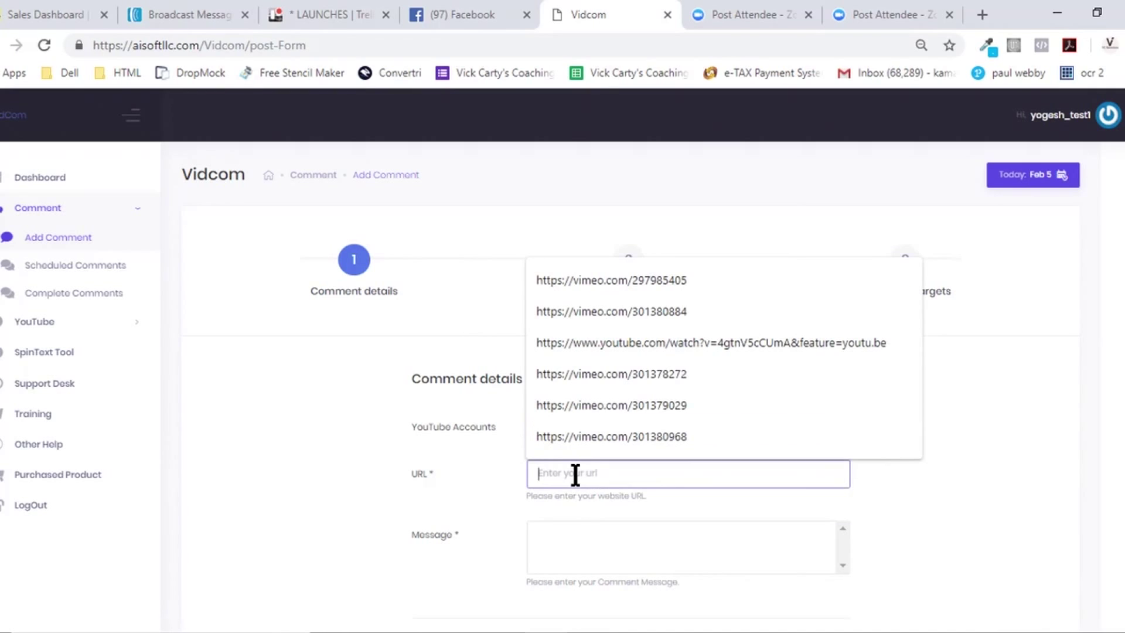
- Copy the Zoom post-attendee page's address from the address bar and return to Vidcom
left_click(737, 1)
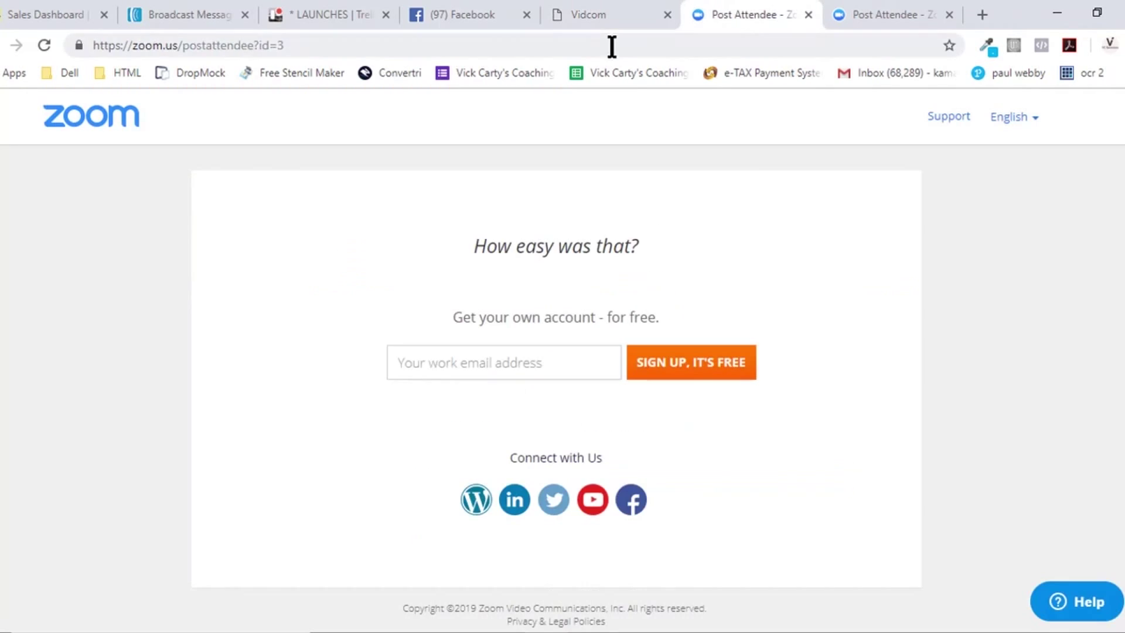
left_click(254, 45)
key("ctrl+c")
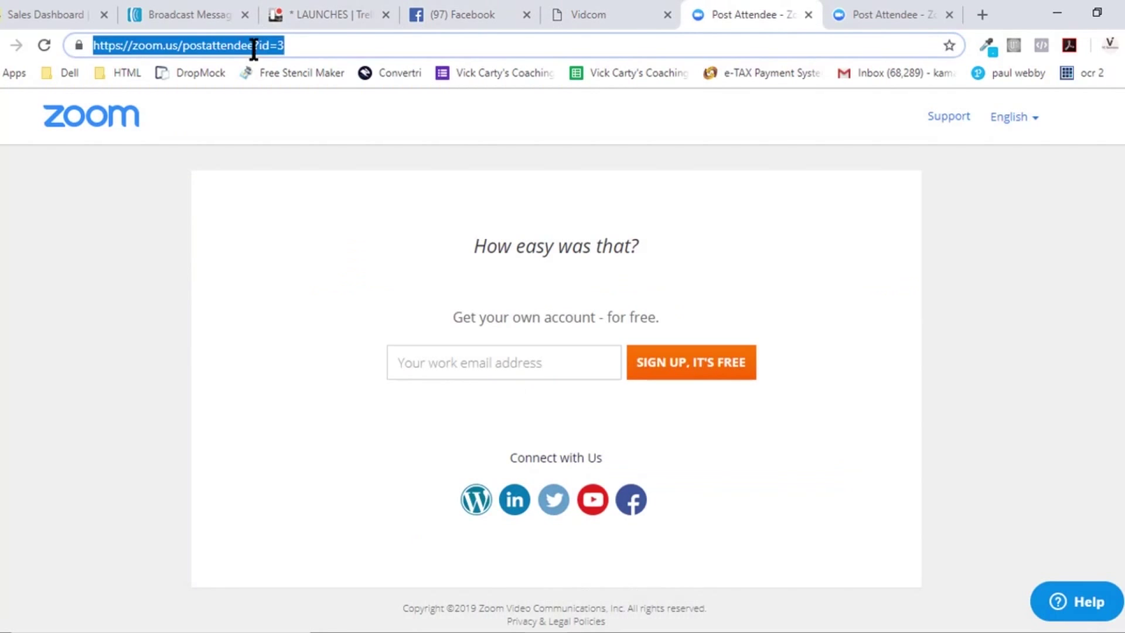
right_click(252, 46)
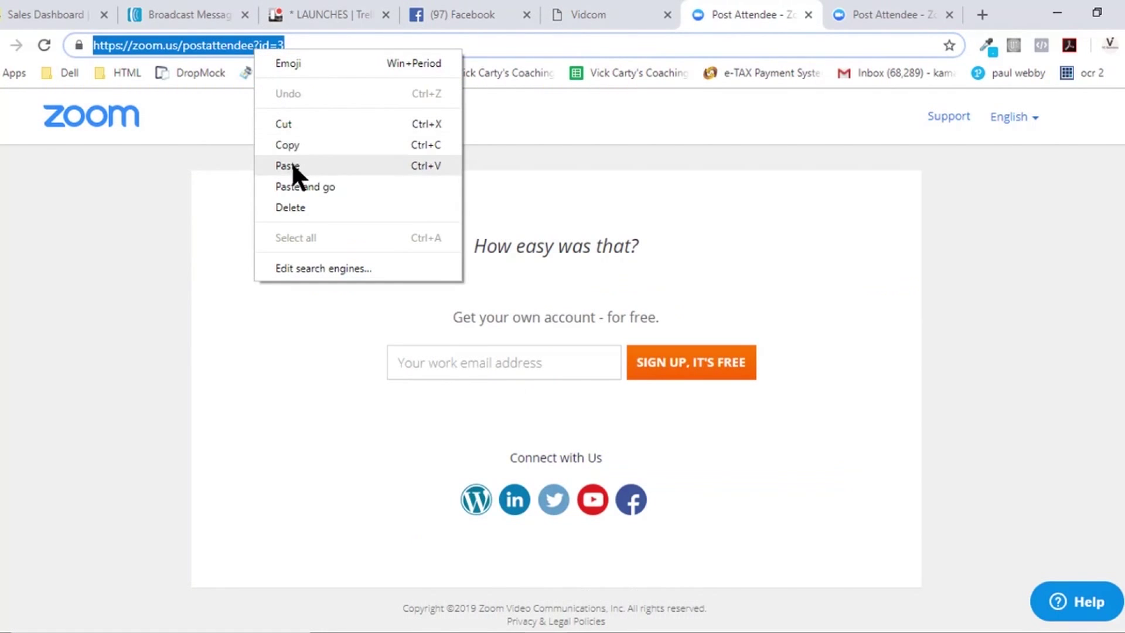
left_click(290, 145)
left_click(589, 11)
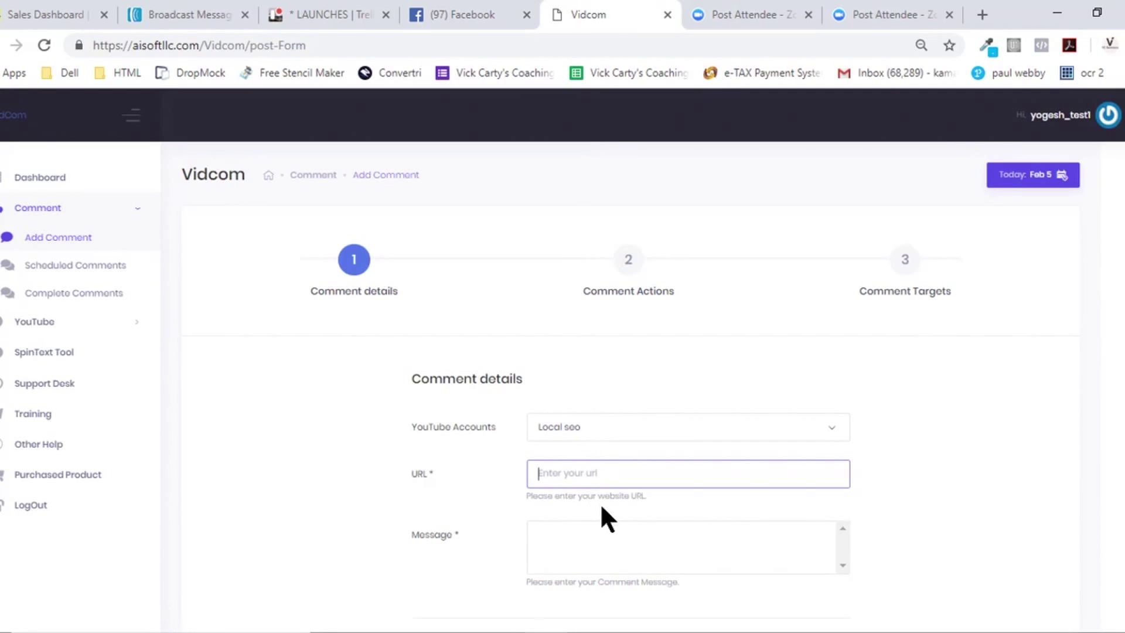
- Paste the Zoom URL, enter the message 'test', and move on to Comment Actions
key("ctrl+v")
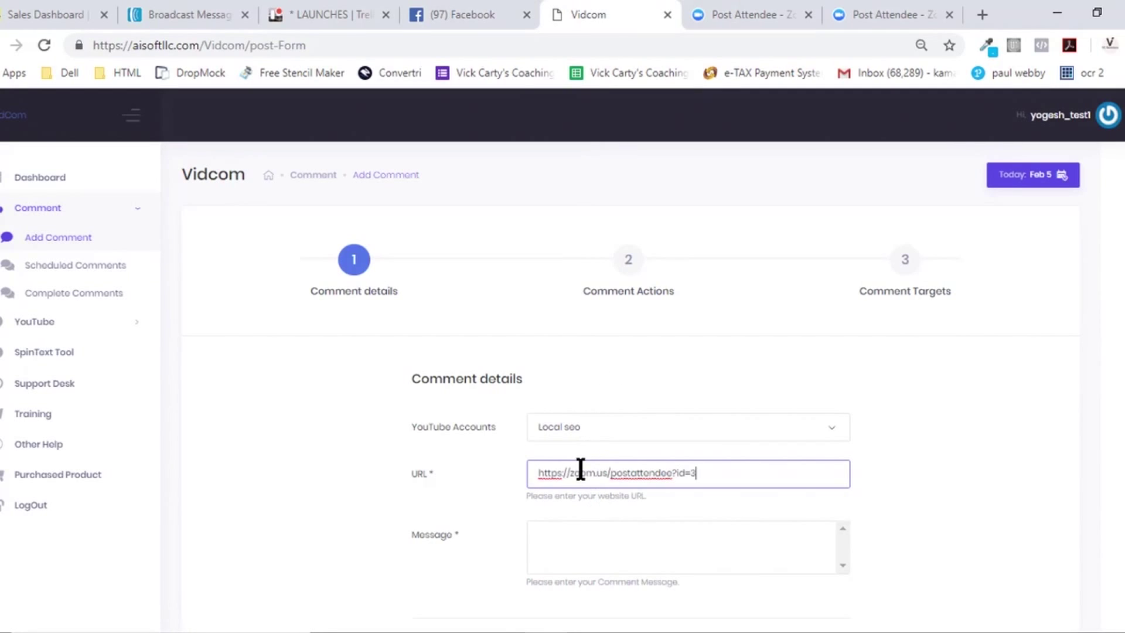
left_click(549, 530)
type("test")
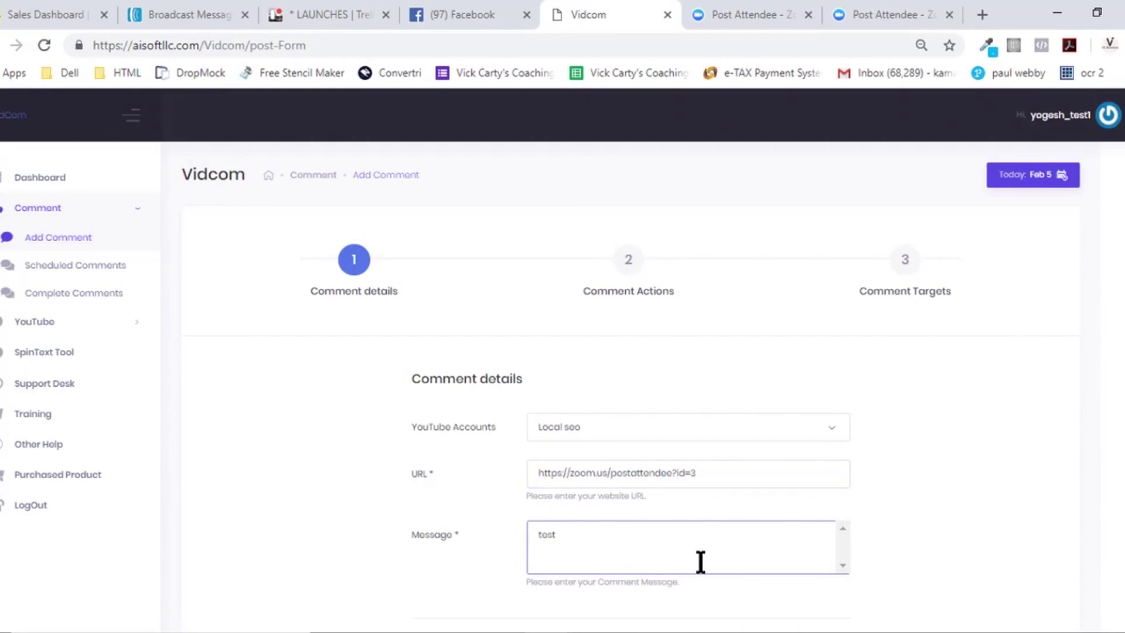
scroll(700, 561, "down", 3)
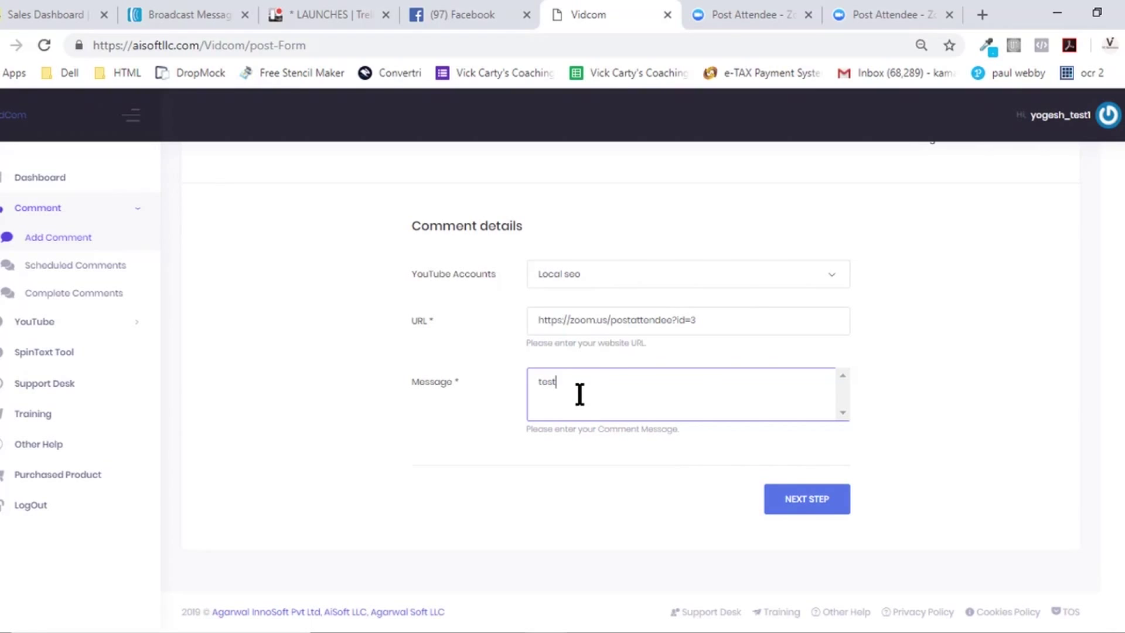
left_click(793, 502)
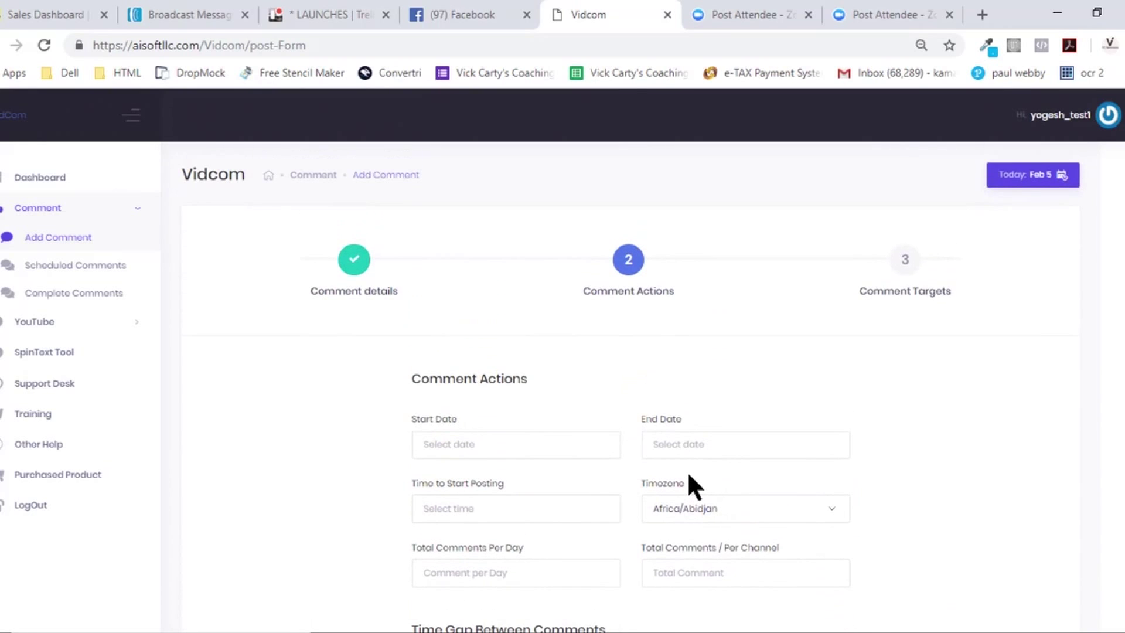
- Schedule the comments from 02/13/2019 to 02/21/2019, starting at 14:00
scroll(659, 468, "down", 1)
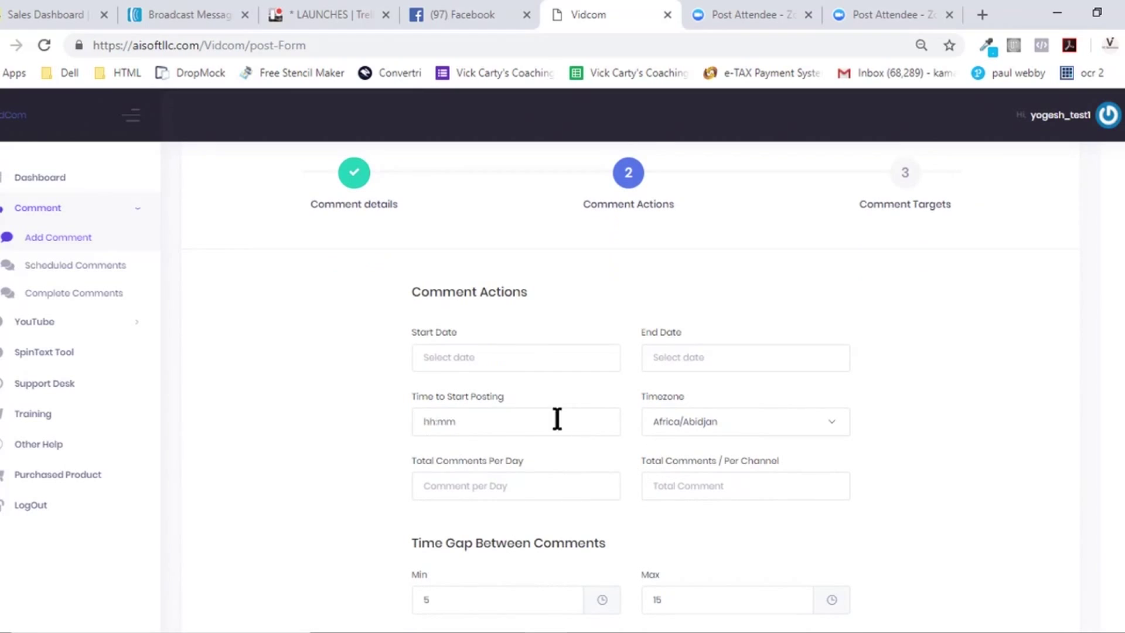
left_click(446, 357)
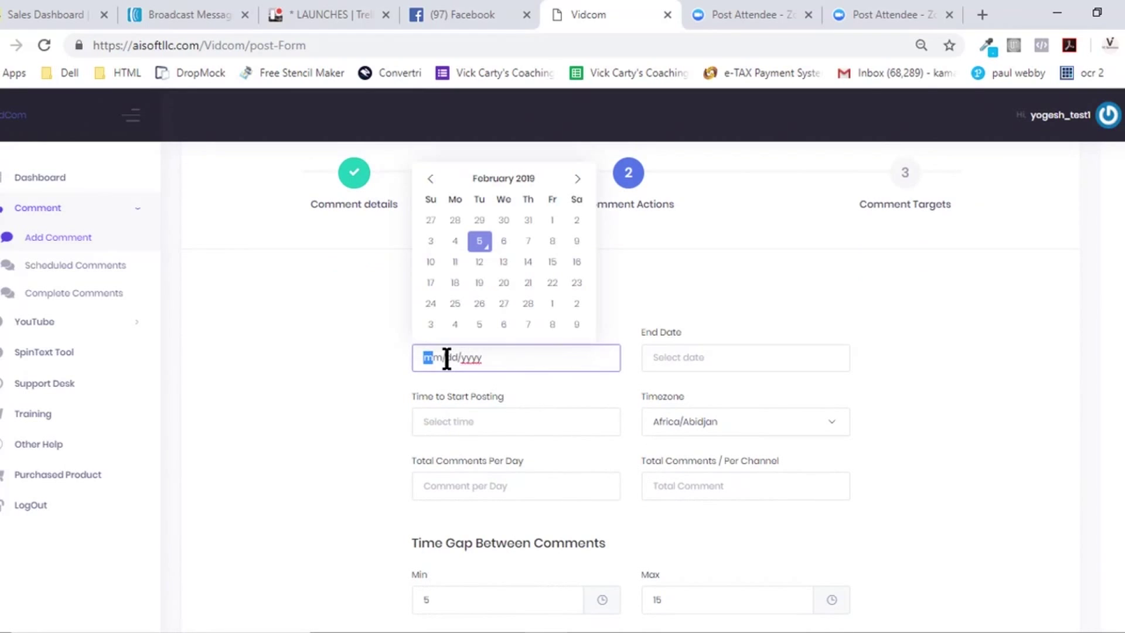
left_click(504, 261)
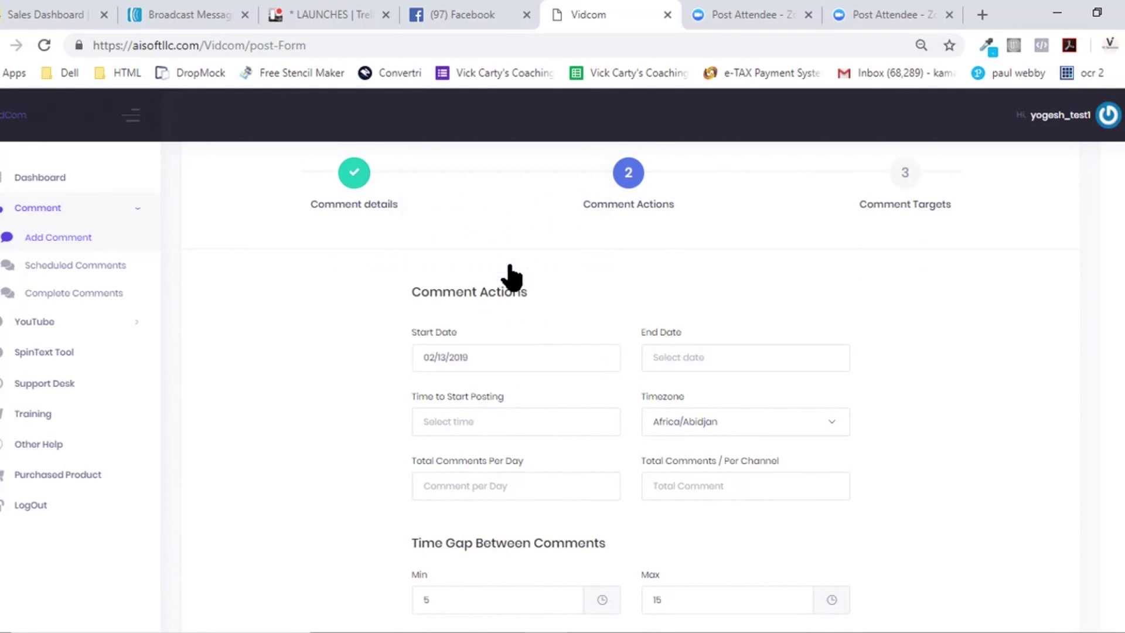
left_click(691, 358)
left_click(759, 284)
left_click(438, 420)
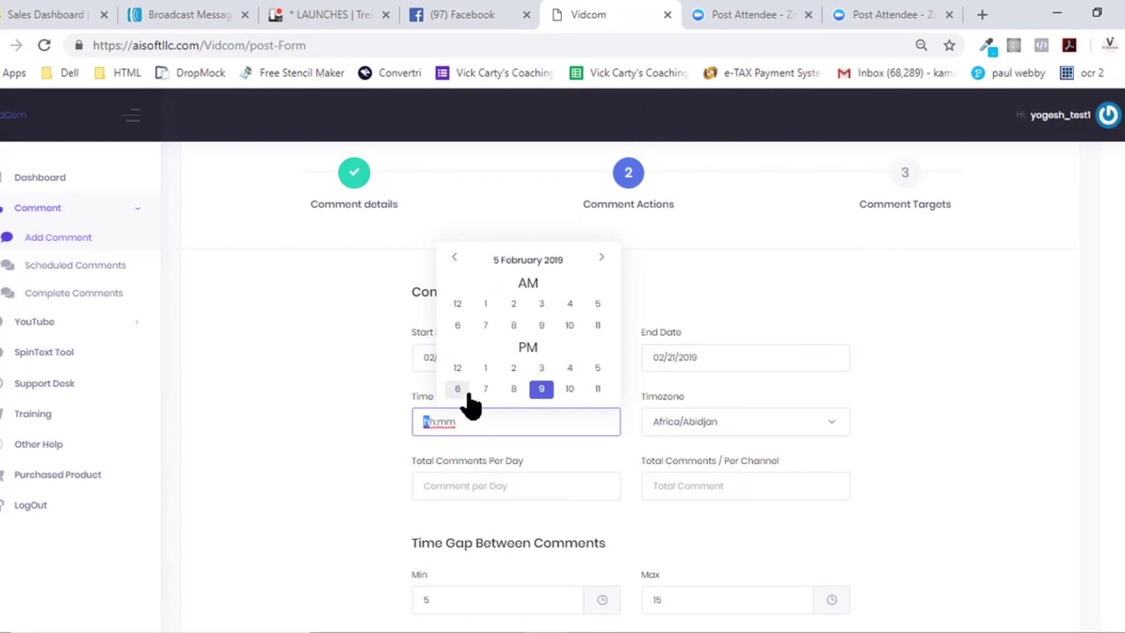
left_click(514, 369)
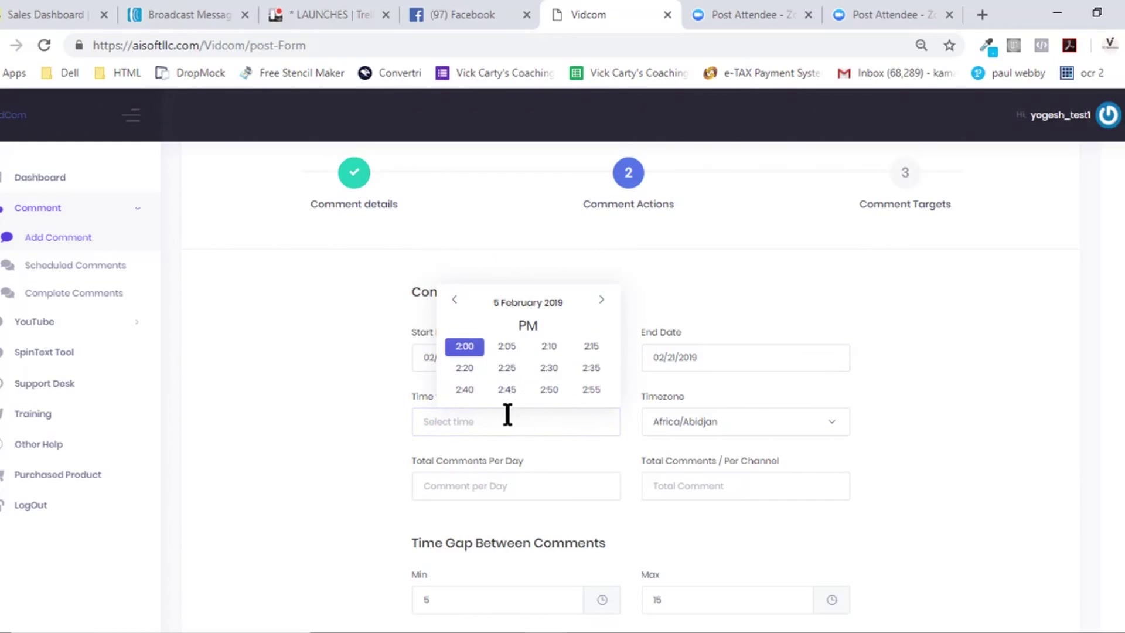
left_click(464, 347)
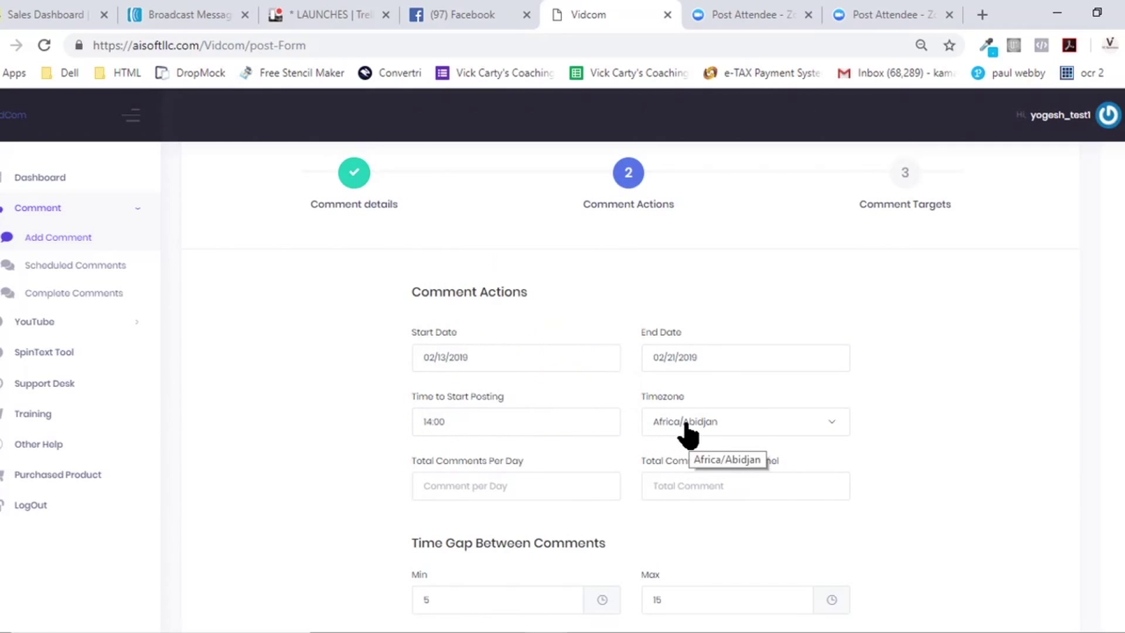
- Set 10 comments per day and a 50–100 time gap, then go to Comment Targets
scroll(685, 434, "down", 3)
left_click(456, 399)
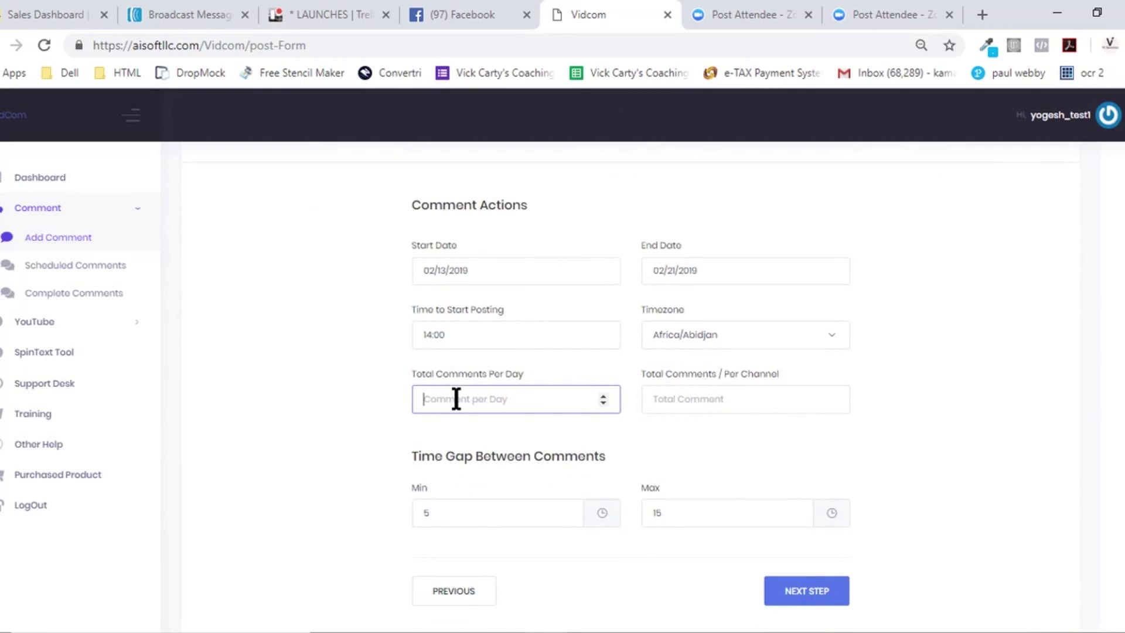
type("10")
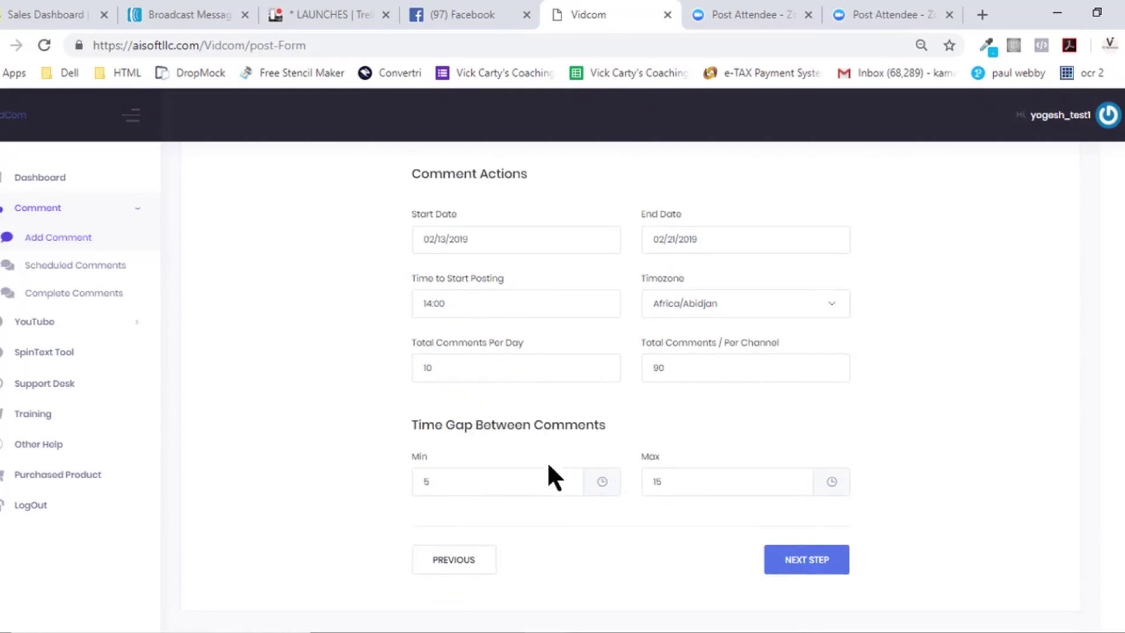
scroll(546, 461, "down", 2)
double_click(434, 426)
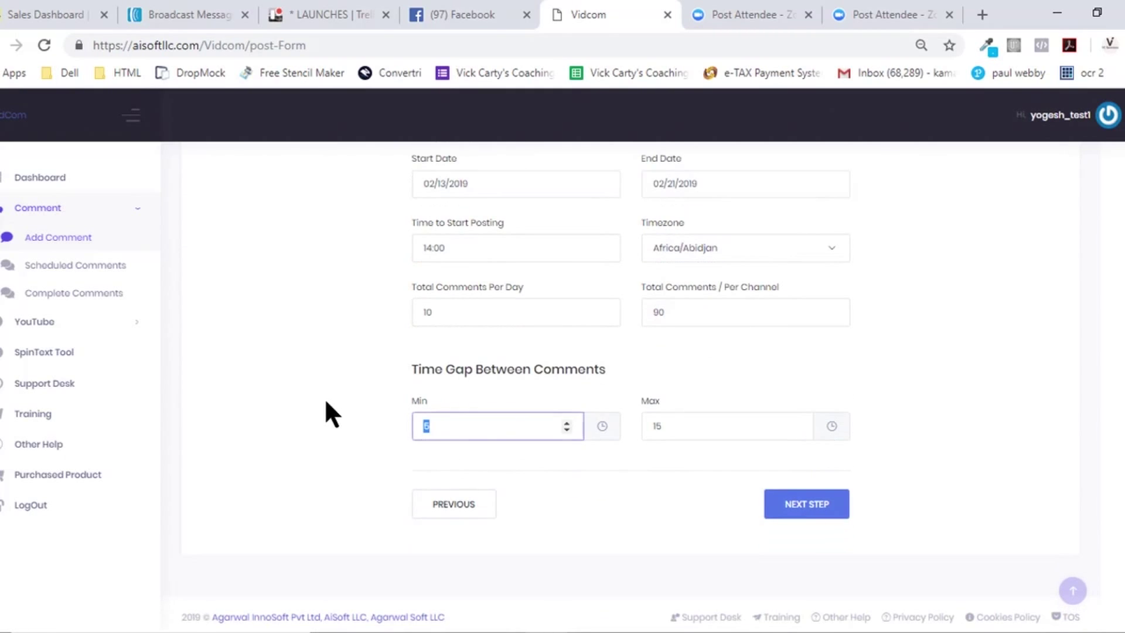
type("50")
double_click(708, 427)
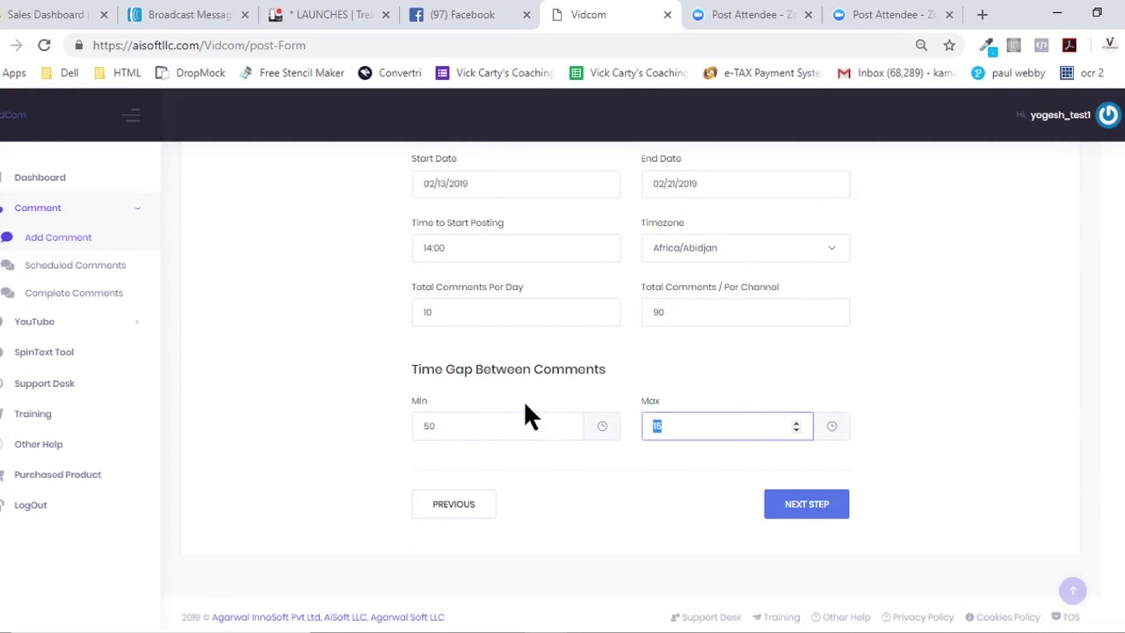
type("100")
left_click(792, 502)
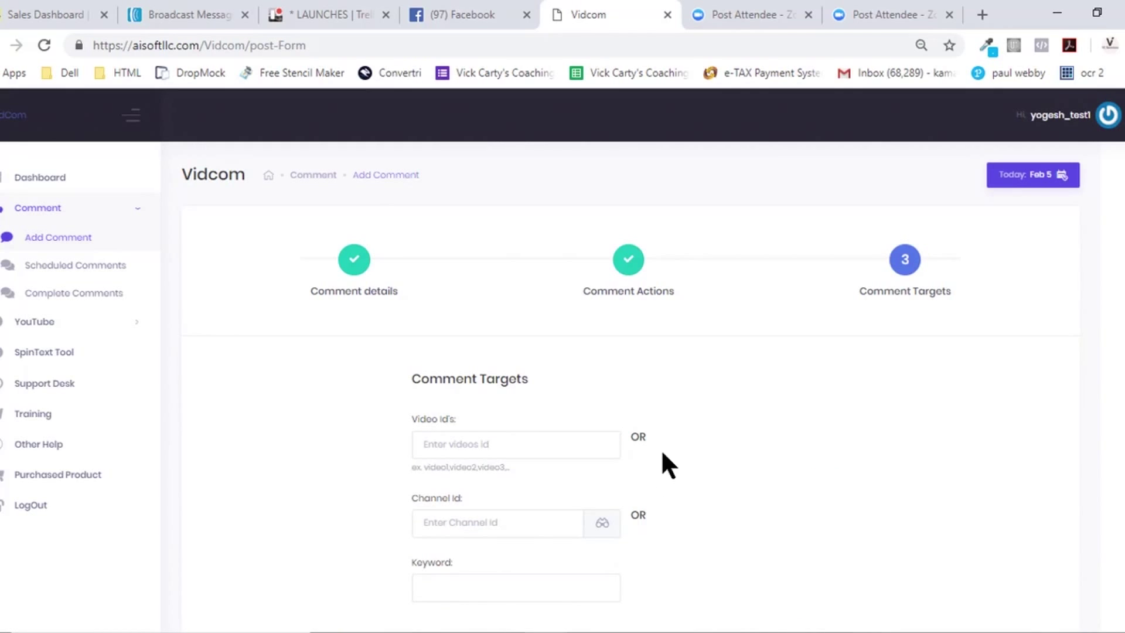
- Enter the target keyword 'video seo' and submit the comment campaign
scroll(662, 454, "down", 2)
scroll(603, 466, "down", 2)
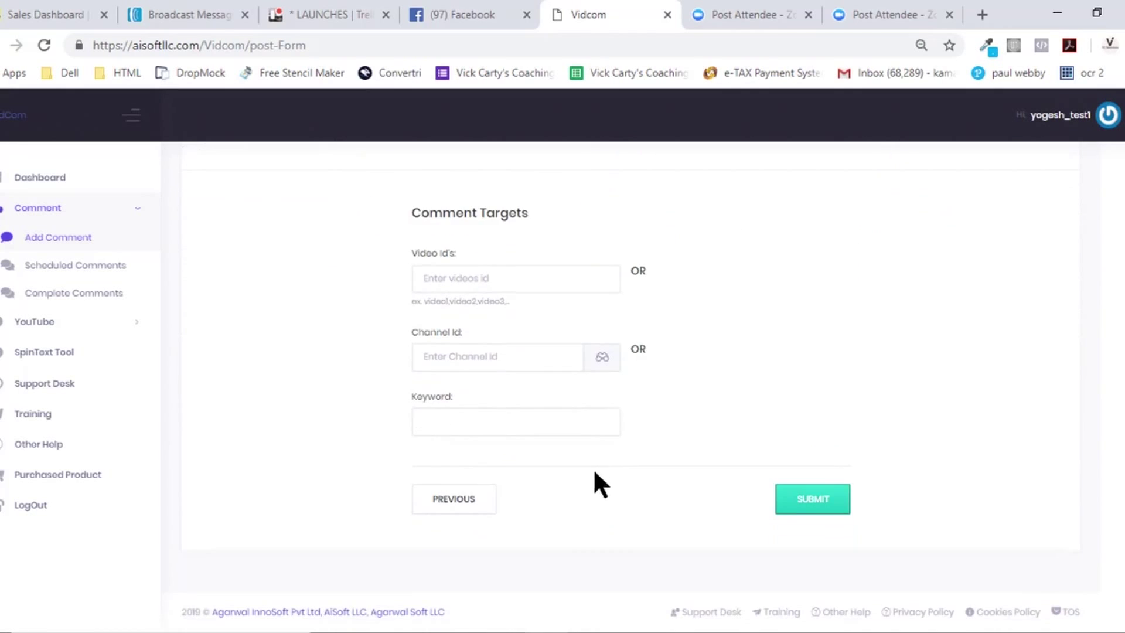
left_click(459, 424)
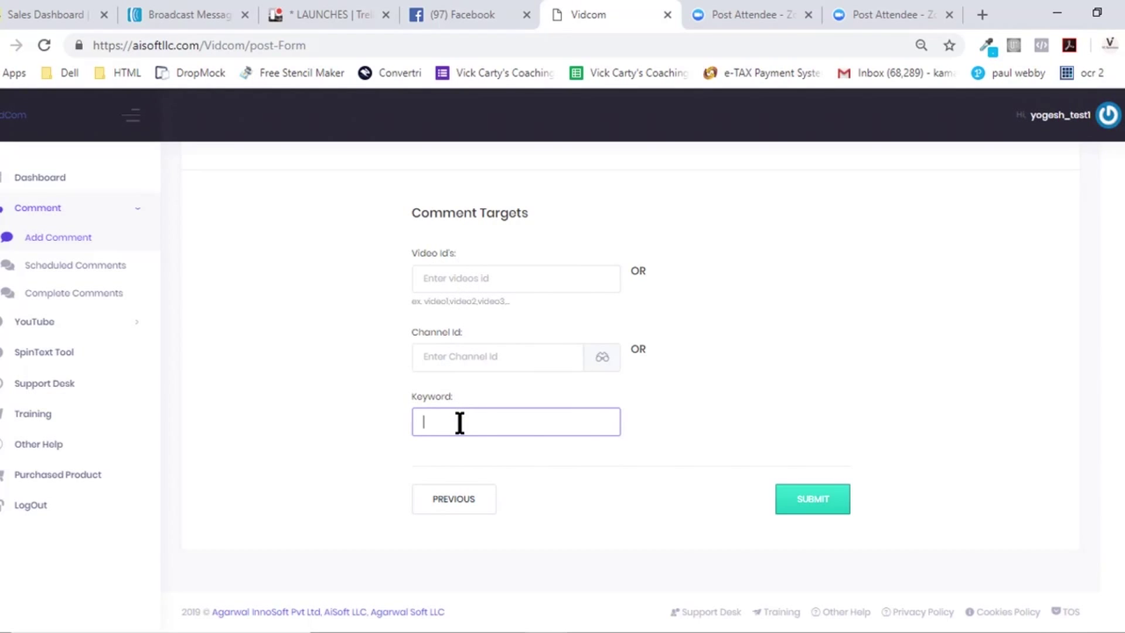
type("video seo")
left_click(797, 503)
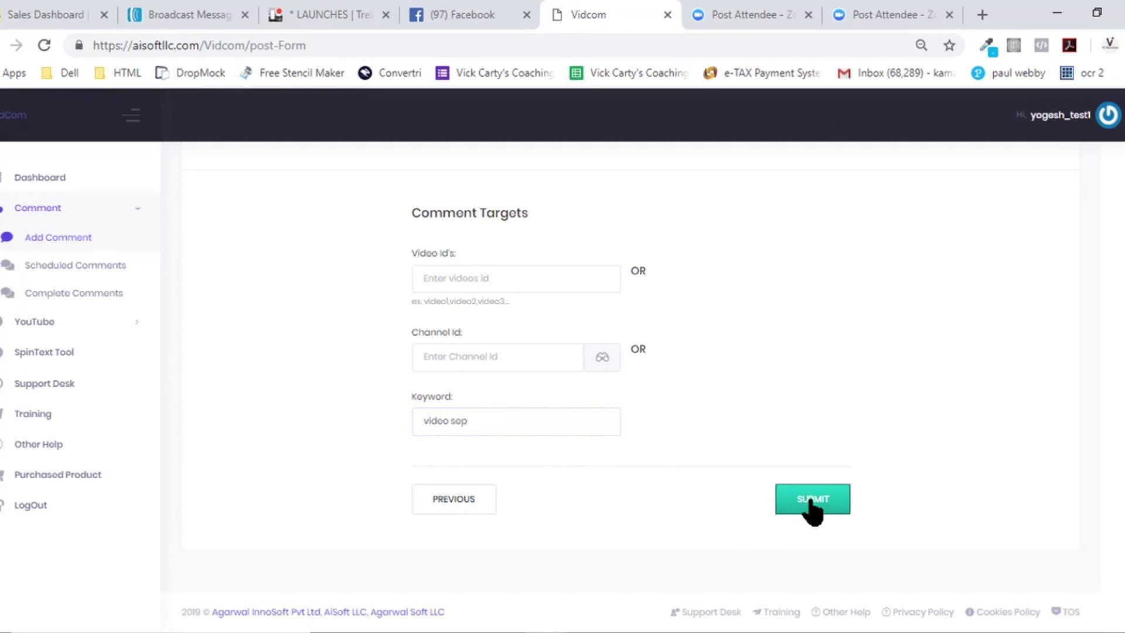